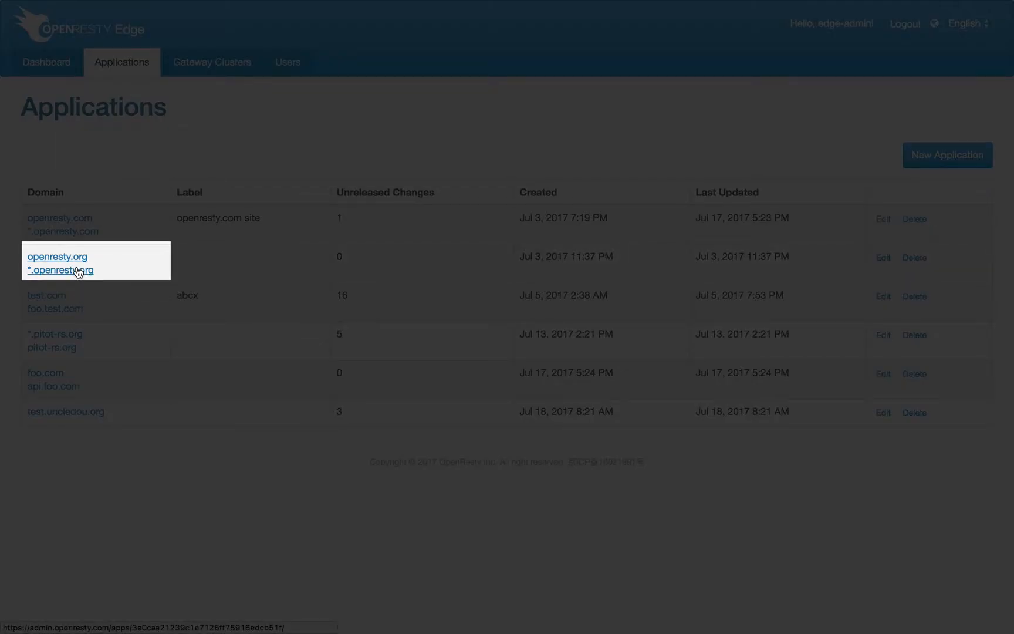
Step: Open the openresty.org application and look through its overview of configuration sections
{"action": "left_click", "coordinate": [79, 271]}
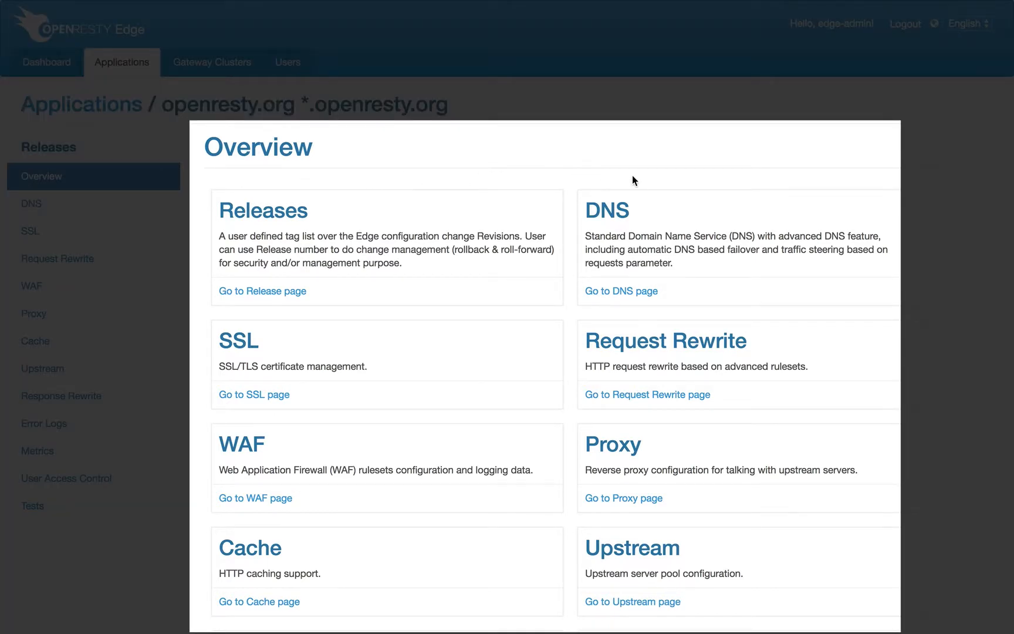
{"action": "scroll", "coordinate": [966, 336], "scroll_direction": "down", "scroll_amount": 2}
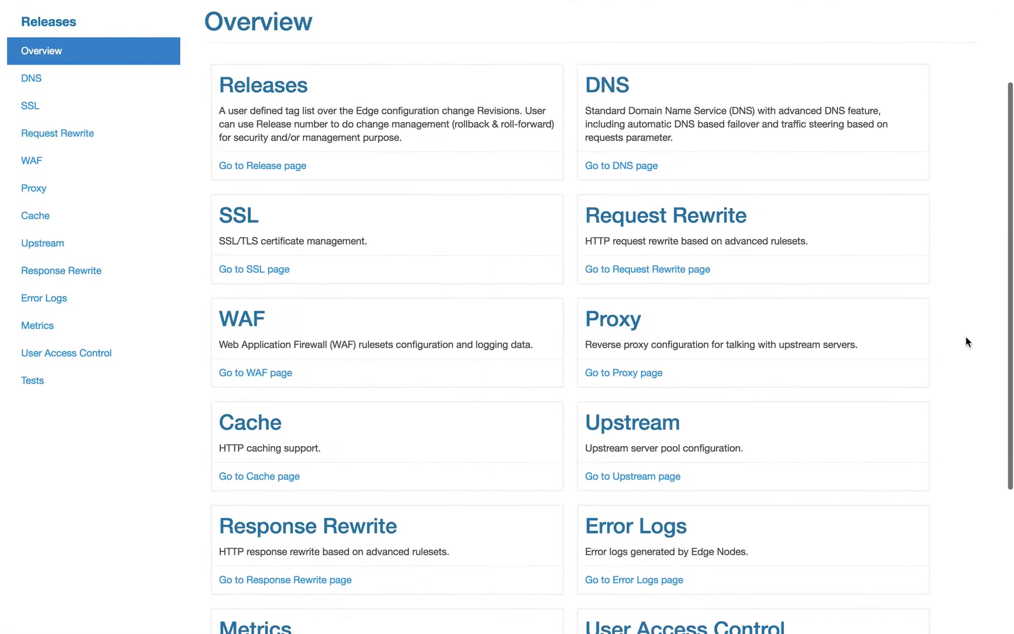
{"action": "scroll", "coordinate": [966, 337], "scroll_direction": "down", "scroll_amount": 2}
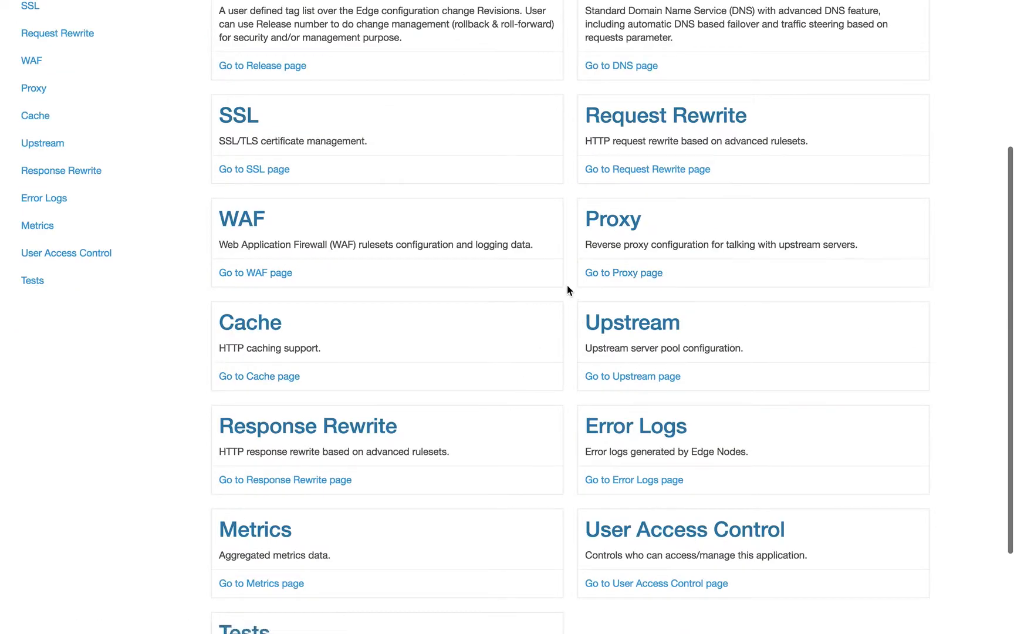
{"action": "scroll", "coordinate": [568, 287], "scroll_direction": "up", "scroll_amount": 2}
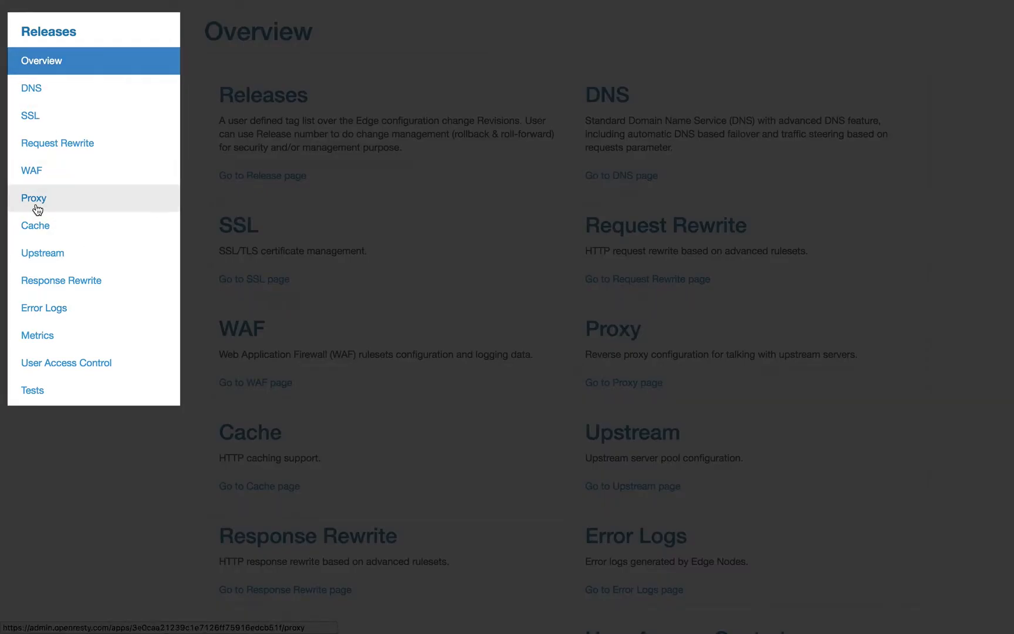
{"action": "scroll", "coordinate": [59, 179], "scroll_direction": "up", "scroll_amount": 1}
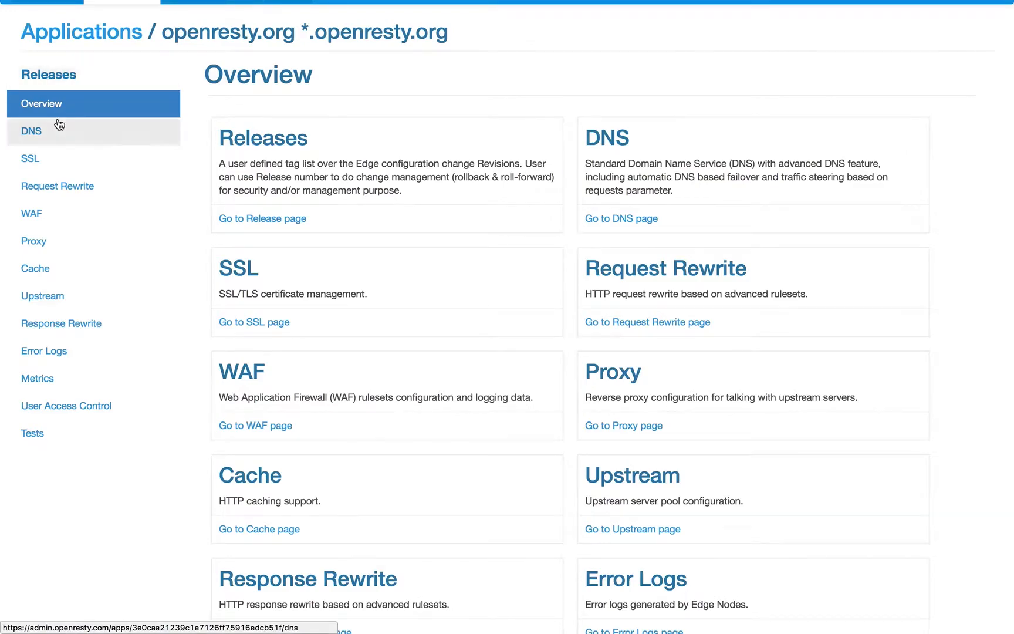
{"action": "left_click", "coordinate": [45, 141]}
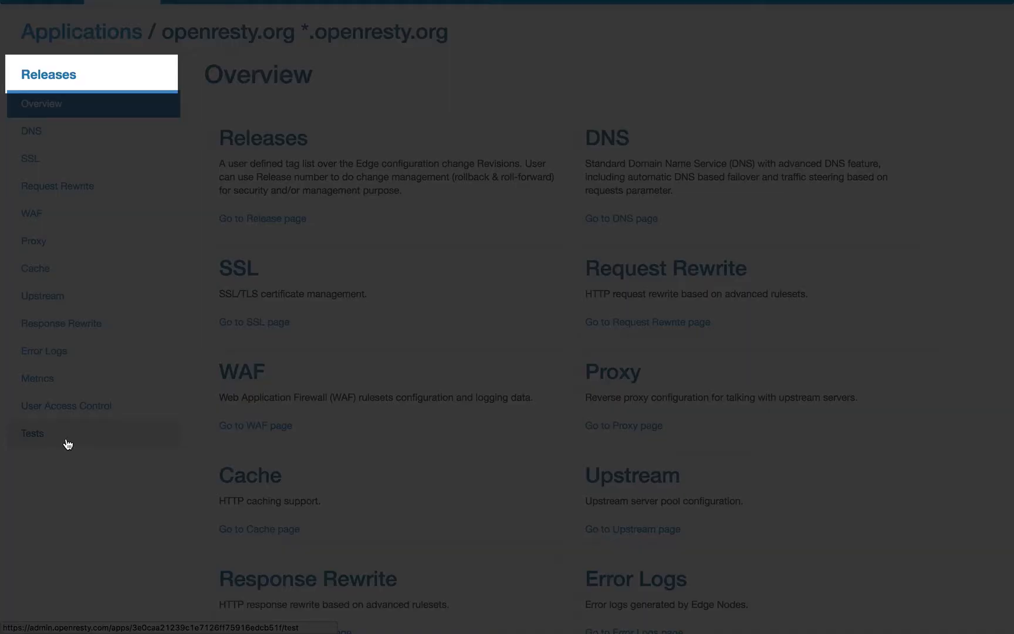
{"action": "scroll", "coordinate": [126, 481], "scroll_direction": "up", "scroll_amount": 2}
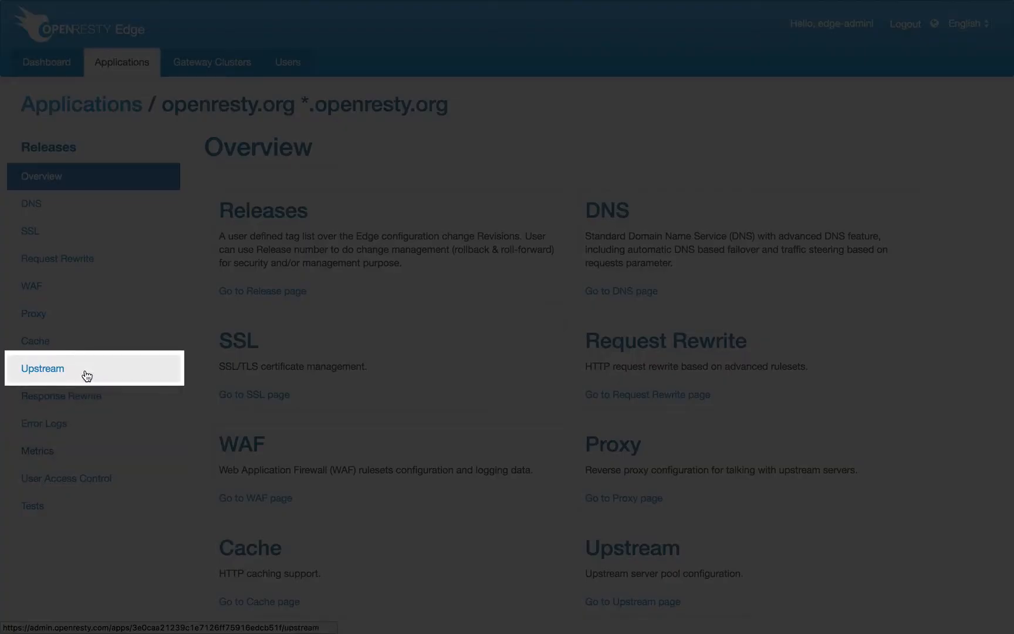
Step: Open the application's aws singapore upstream for editing
{"action": "left_click", "coordinate": [84, 371]}
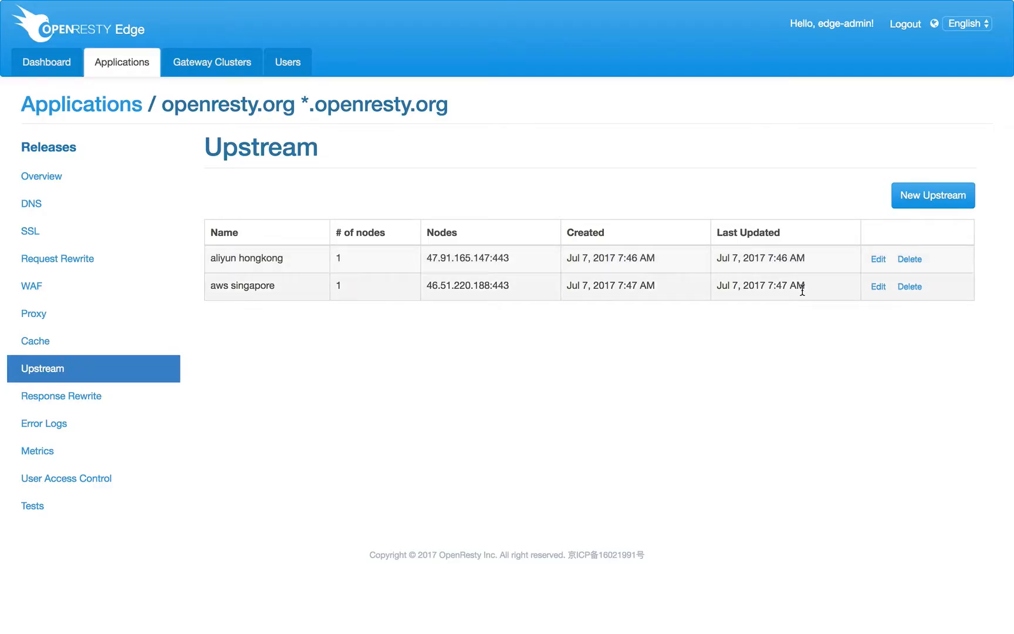
{"action": "left_click", "coordinate": [876, 288]}
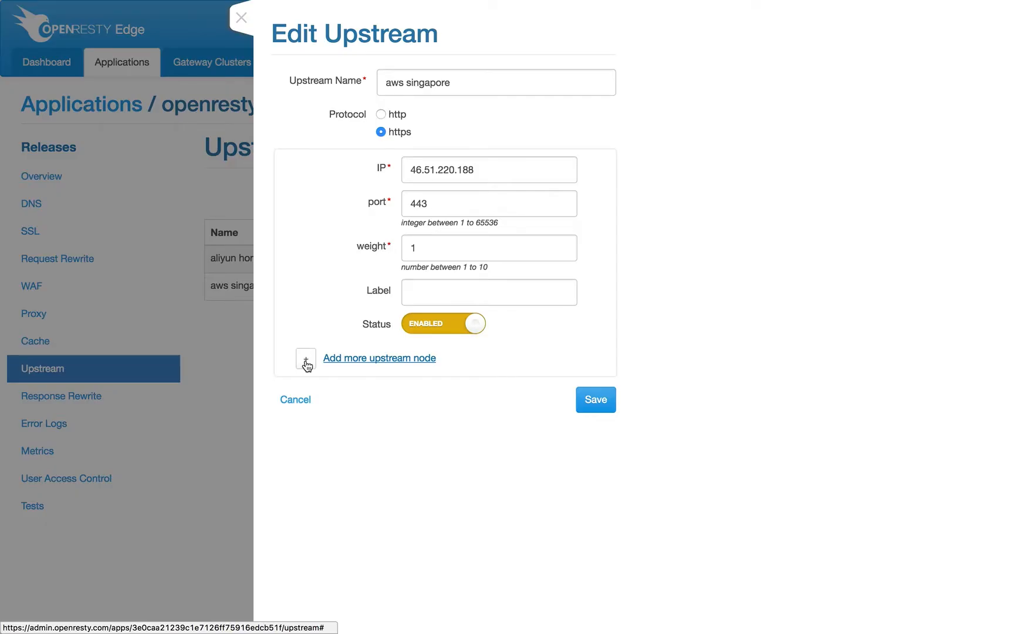
Step: Add an extra node to the aws singapore upstream and delete that blank node again
{"action": "left_click", "coordinate": [305, 360]}
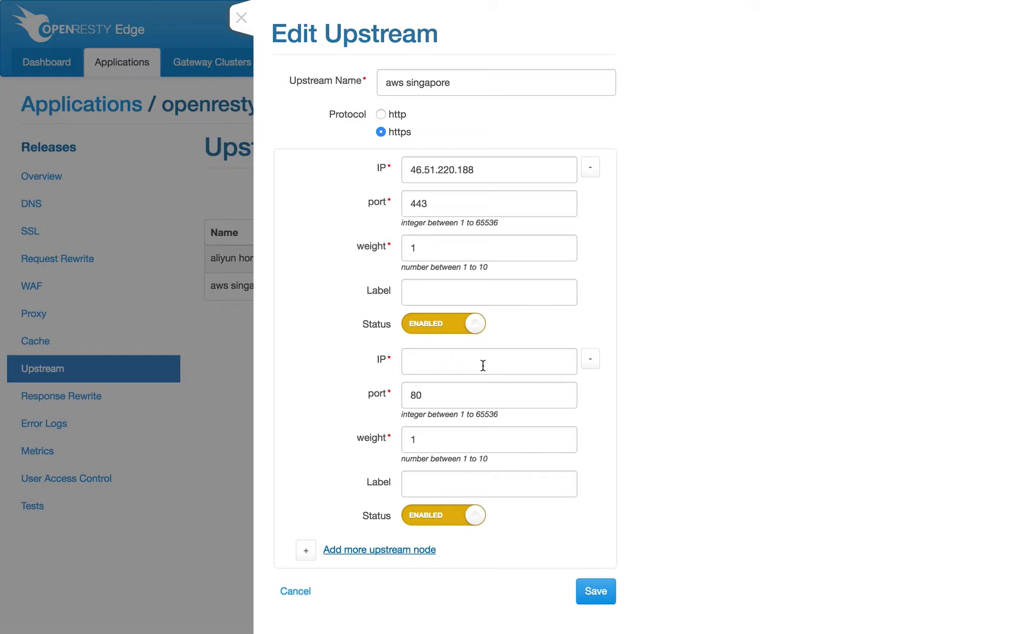
{"action": "left_click", "coordinate": [590, 360]}
{"action": "left_click", "coordinate": [680, 130]}
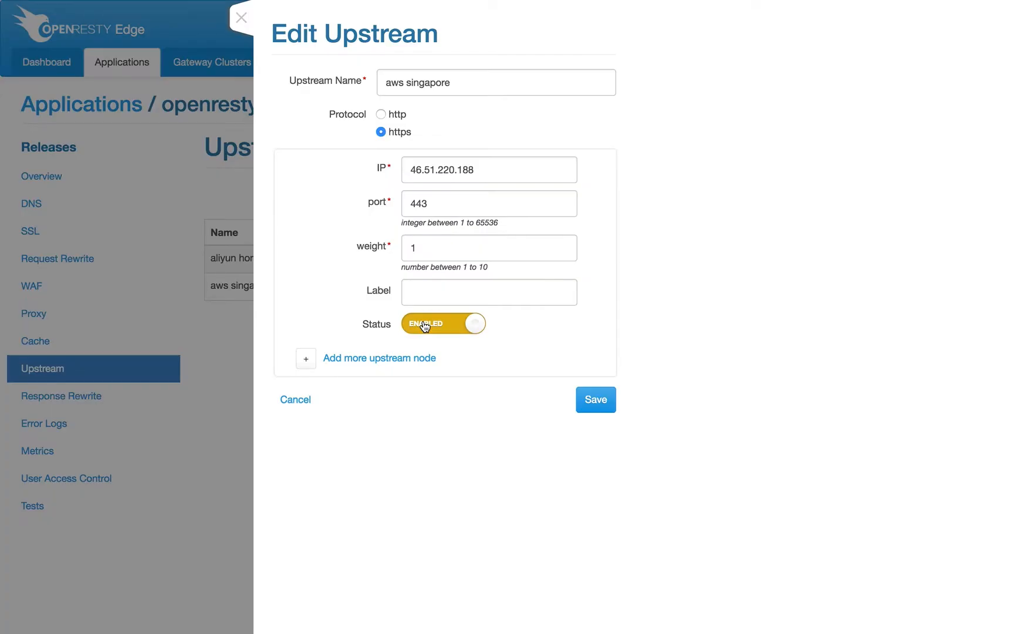
Step: Switch the aws singapore node's status to disabled and back to enabled, and leave the upstream without saving
{"action": "left_click", "coordinate": [445, 329]}
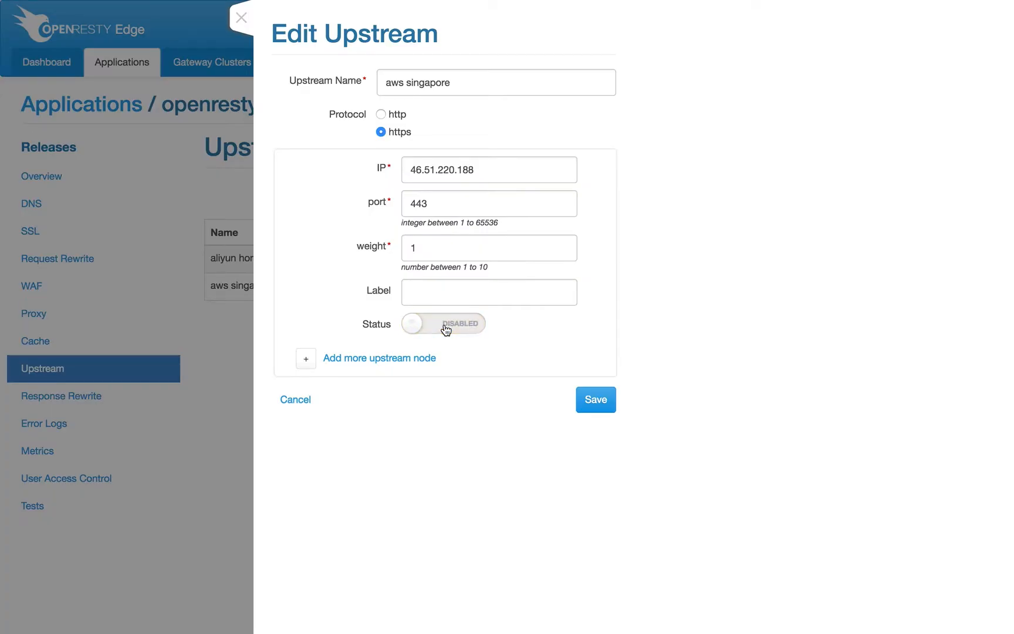
{"action": "left_click", "coordinate": [446, 329]}
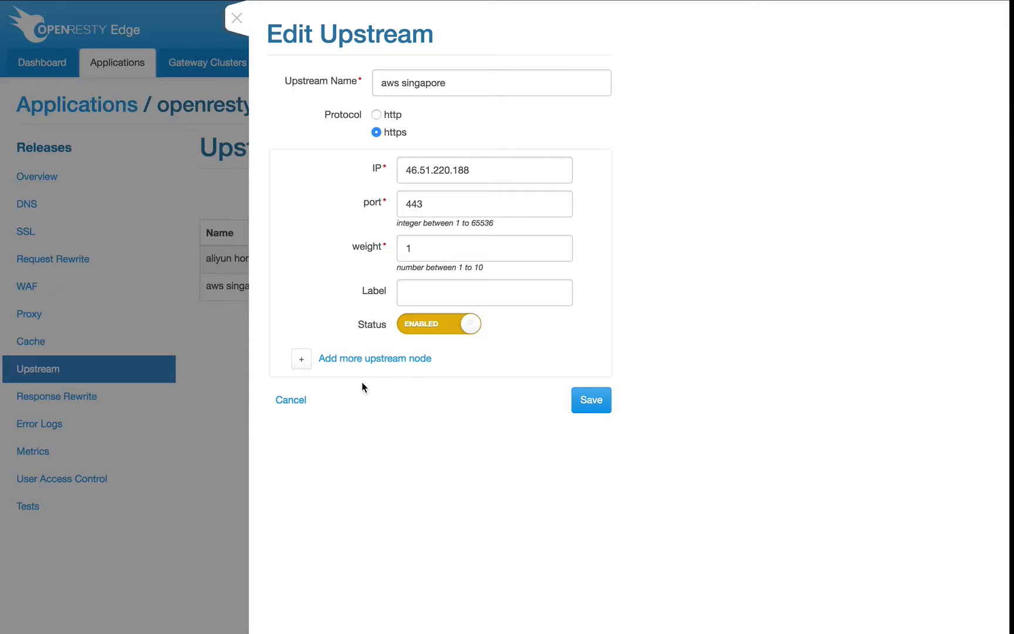
{"action": "left_click", "coordinate": [306, 400]}
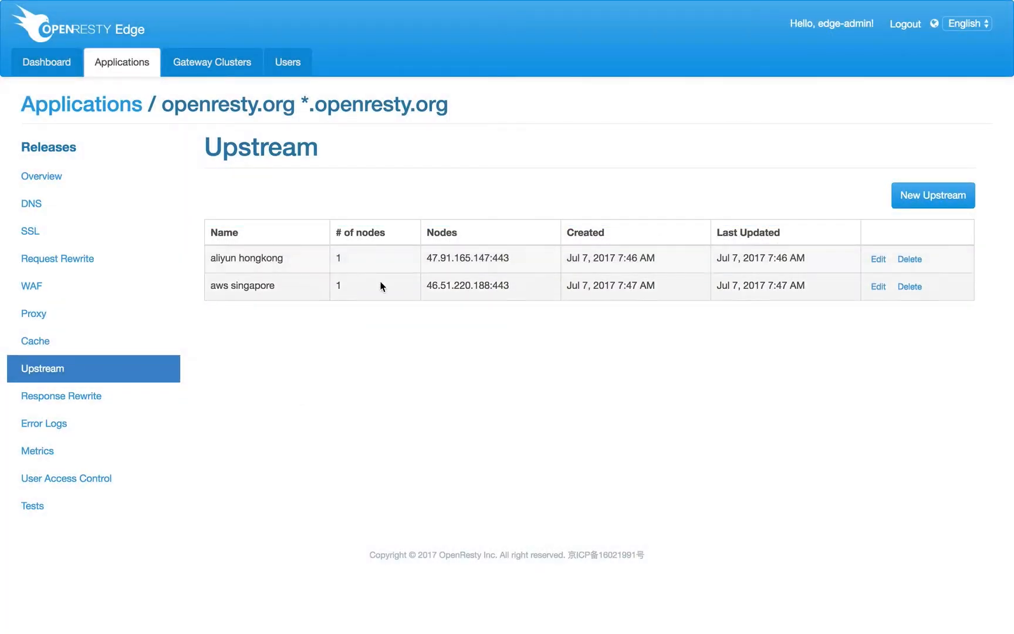
Step: View the settings of the aliyun hongkong upstream and the blank new upstream form, closing both without saving
{"action": "left_click", "coordinate": [878, 259]}
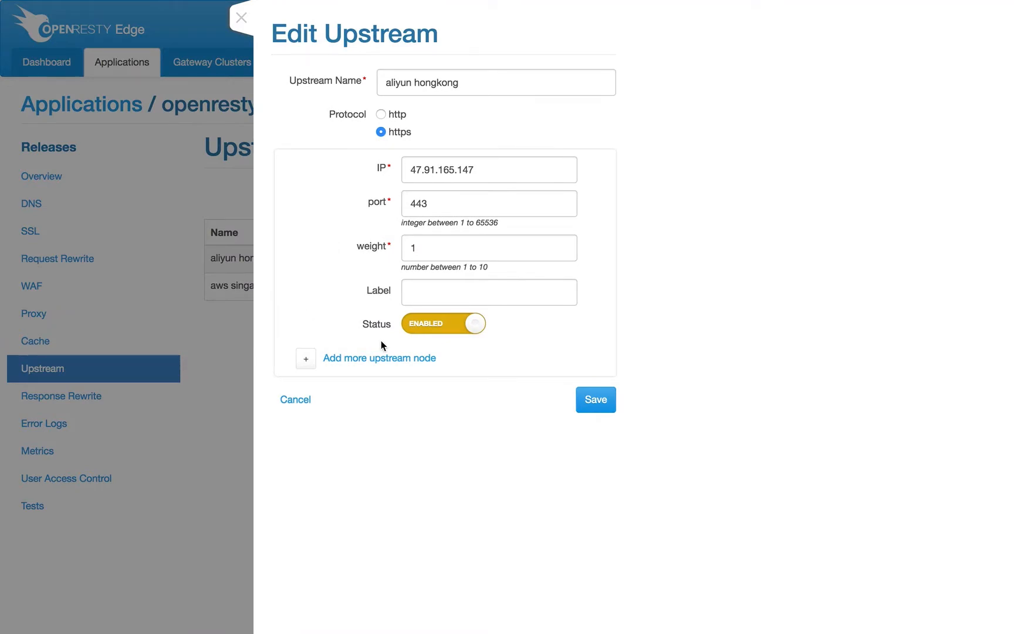
{"action": "left_click", "coordinate": [301, 400]}
{"action": "left_click", "coordinate": [925, 203]}
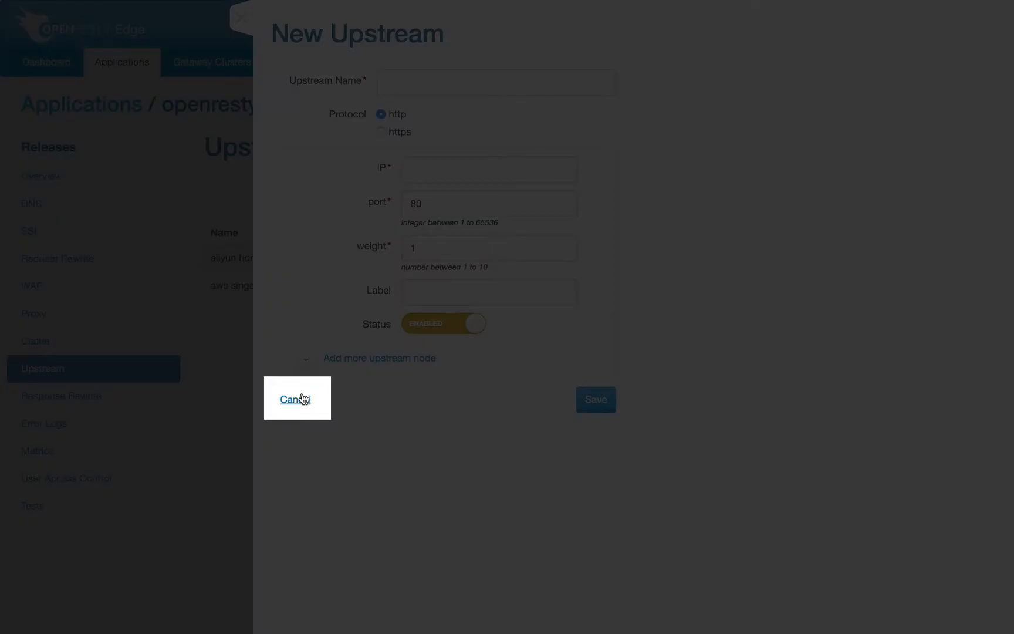
{"action": "left_click", "coordinate": [300, 399]}
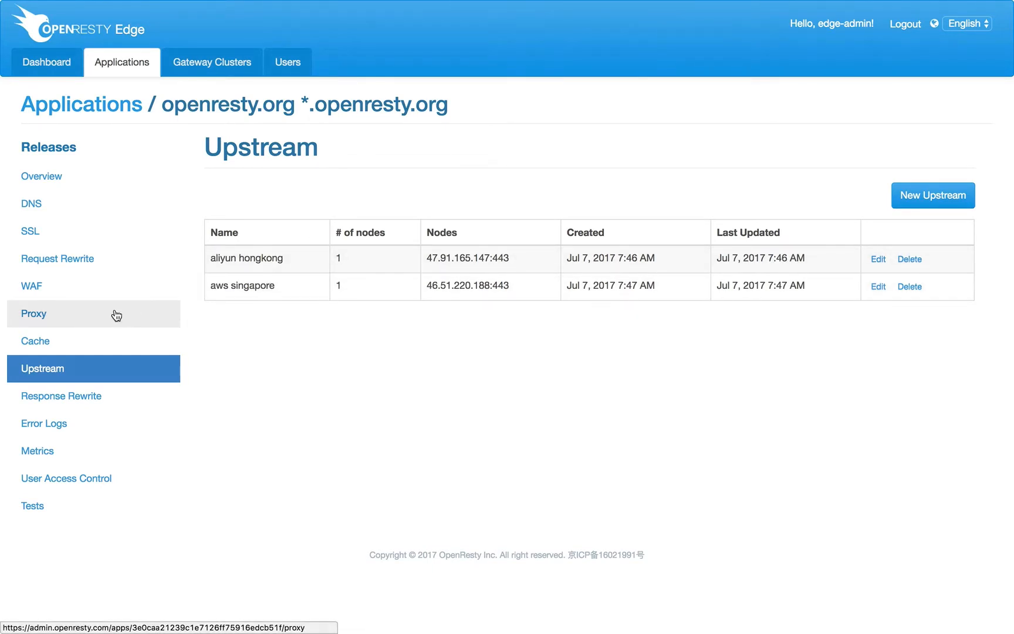
Step: Open the Always rule among the application's proxy rules and examine its retry condition codes
{"action": "left_click", "coordinate": [168, 311]}
{"action": "left_click", "coordinate": [42, 315]}
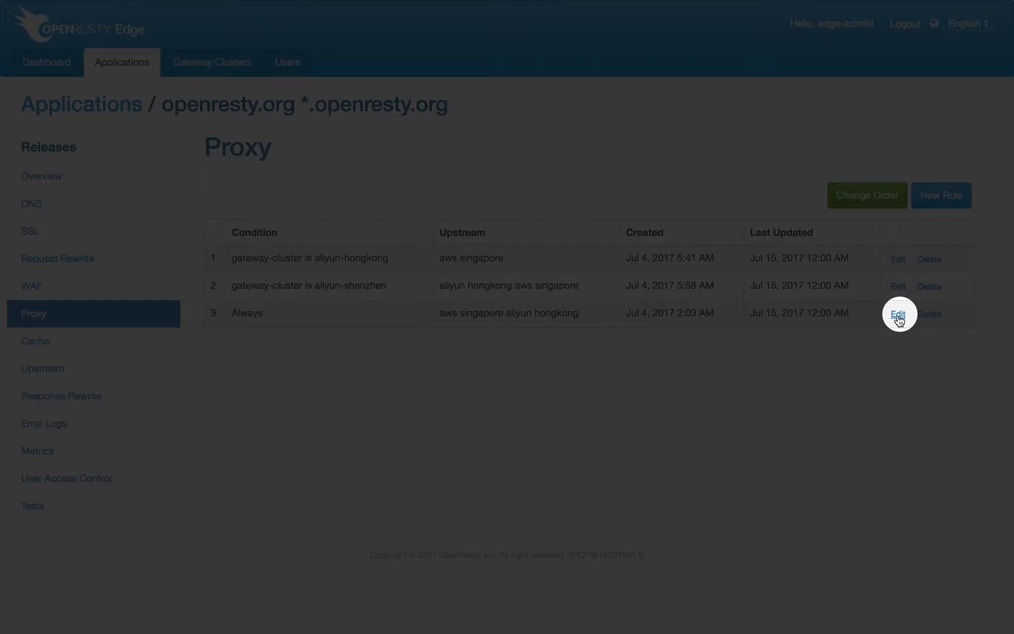
{"action": "left_click", "coordinate": [898, 315]}
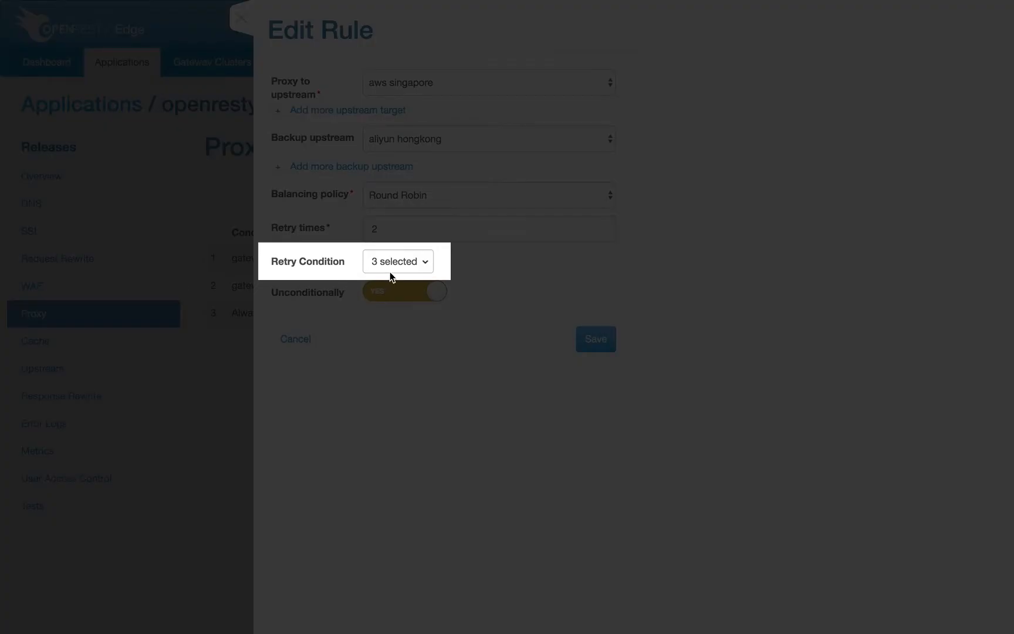
{"action": "left_click", "coordinate": [426, 268]}
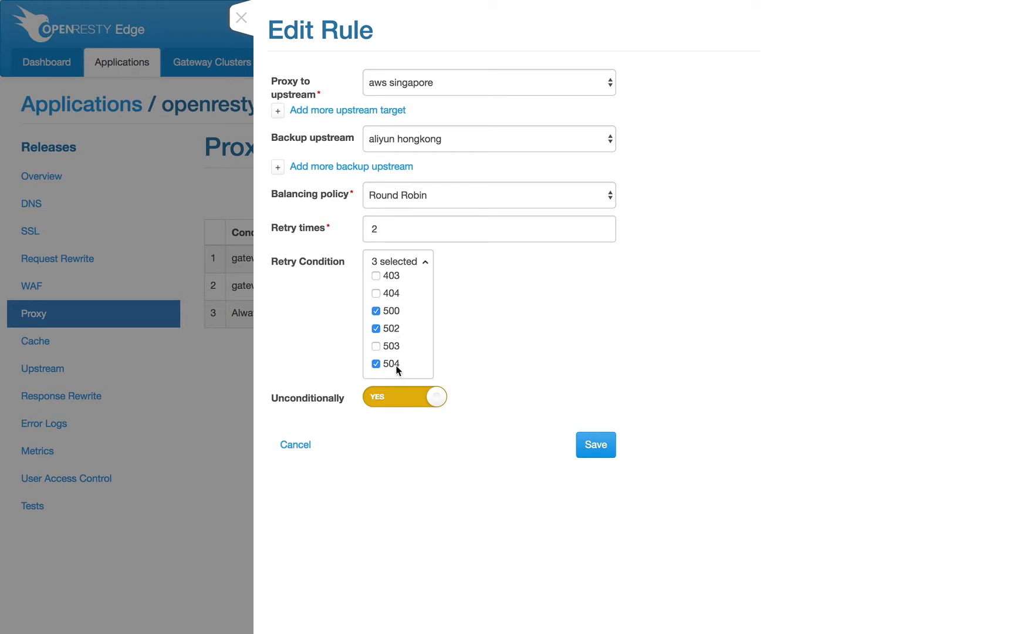
{"action": "left_click", "coordinate": [535, 315]}
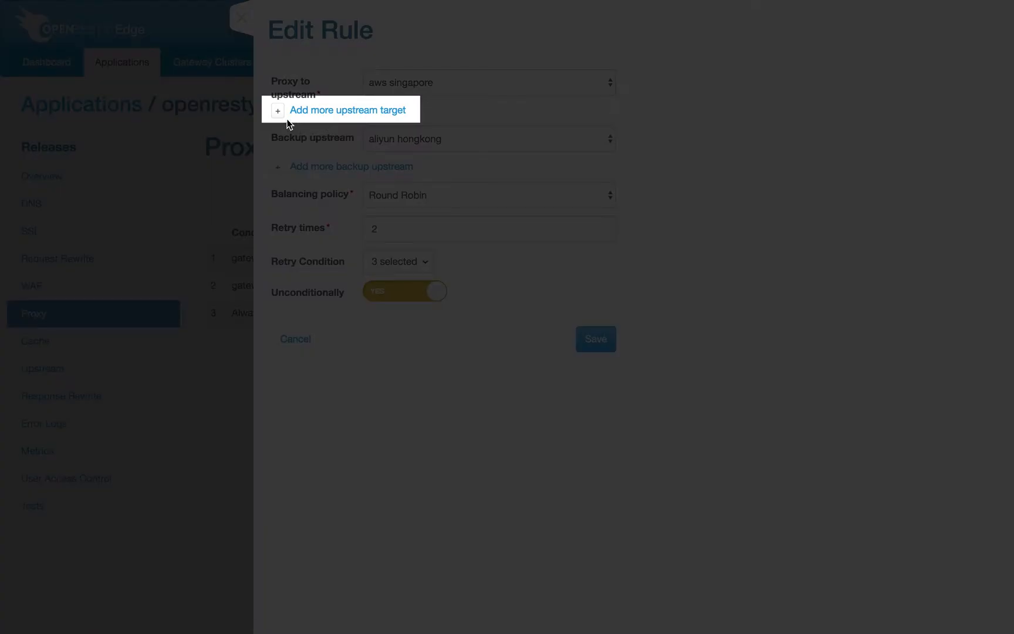
Step: Add a second proxy upstream target to the Always rule and delete that blank target again
{"action": "left_click", "coordinate": [277, 113]}
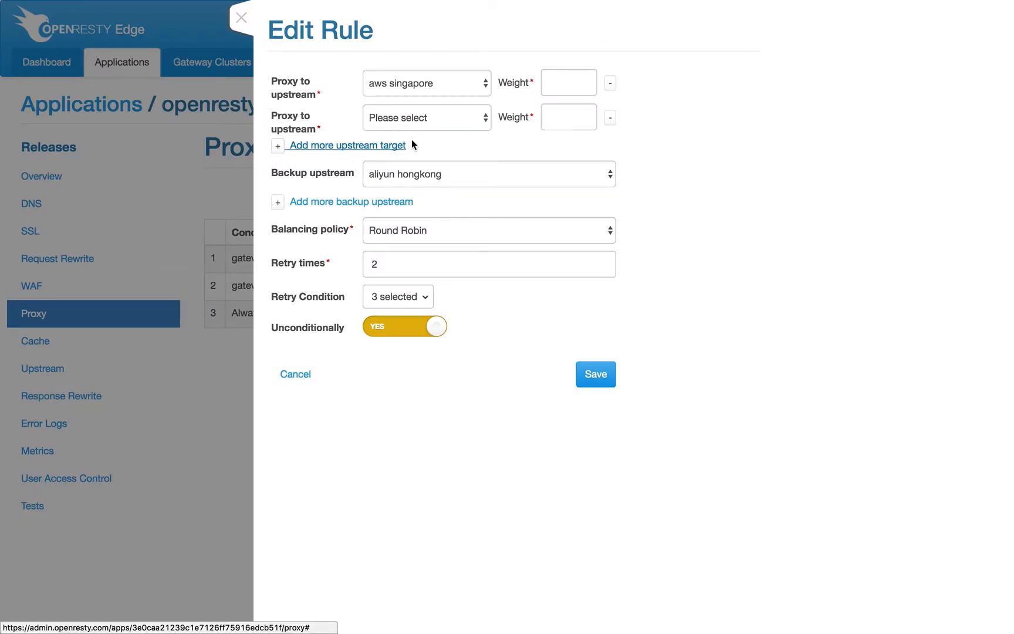
{"action": "left_click", "coordinate": [610, 121]}
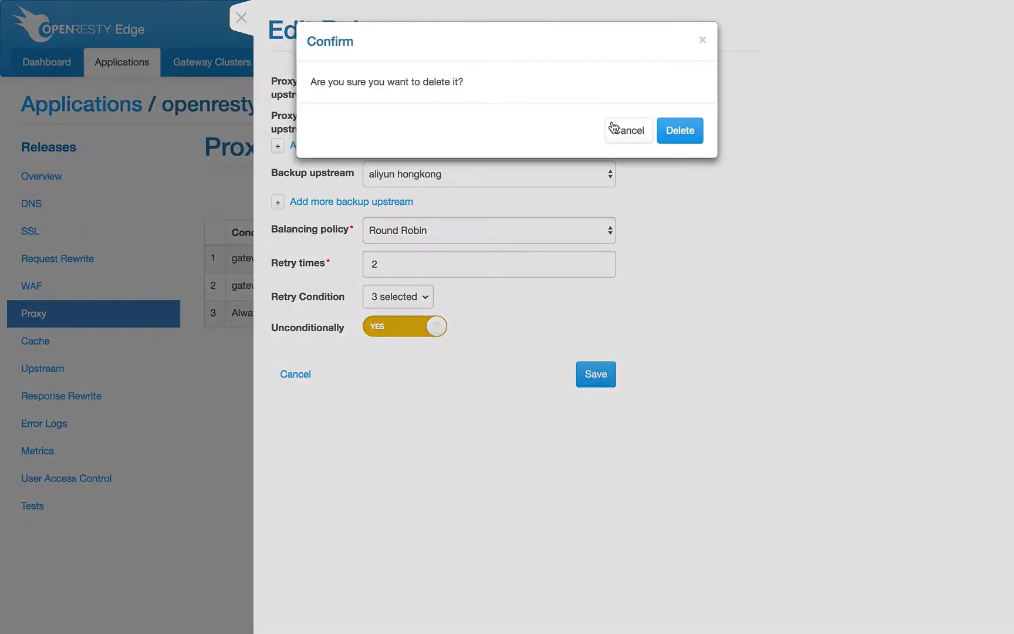
{"action": "left_click", "coordinate": [680, 131]}
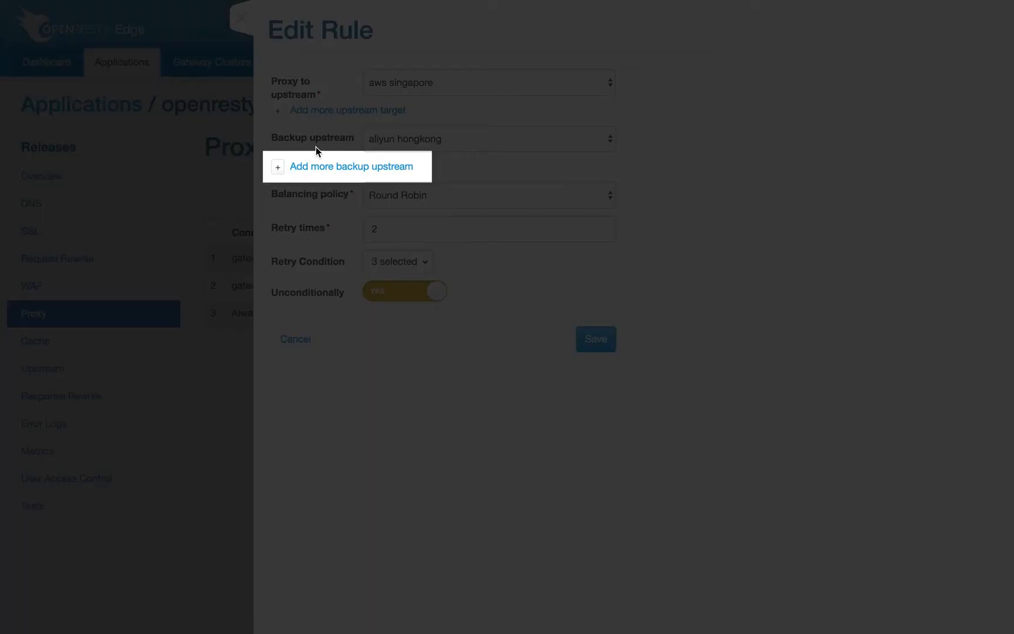
Step: Add a second backup upstream to the Always rule, delete it again, and leave the rule without saving
{"action": "left_click", "coordinate": [355, 166]}
{"action": "left_click", "coordinate": [429, 170]}
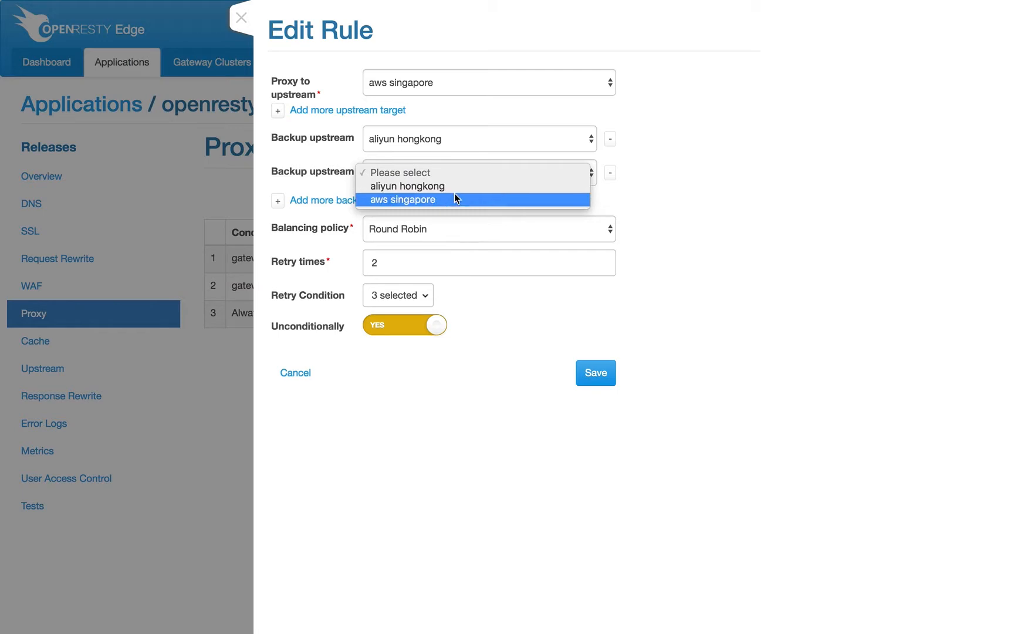
{"action": "left_click", "coordinate": [718, 172]}
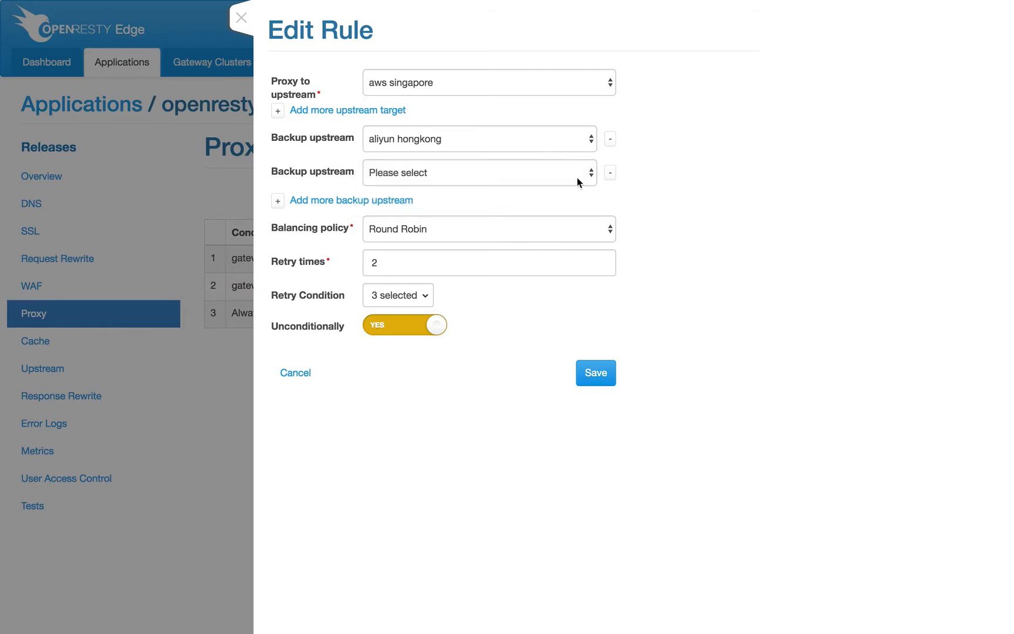
{"action": "left_click", "coordinate": [610, 172]}
{"action": "left_click", "coordinate": [679, 129]}
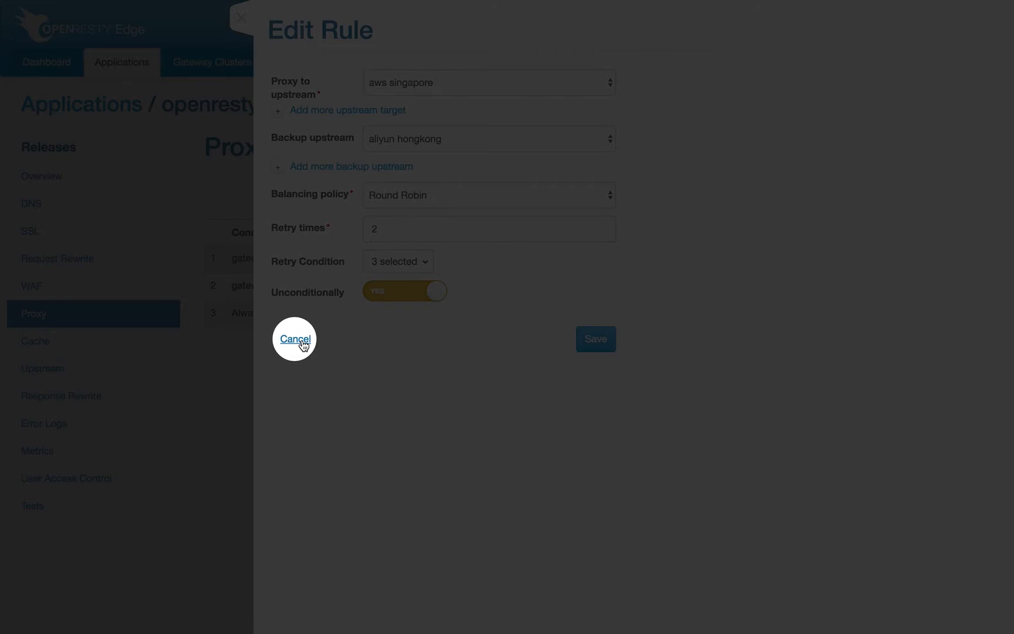
{"action": "left_click", "coordinate": [302, 343]}
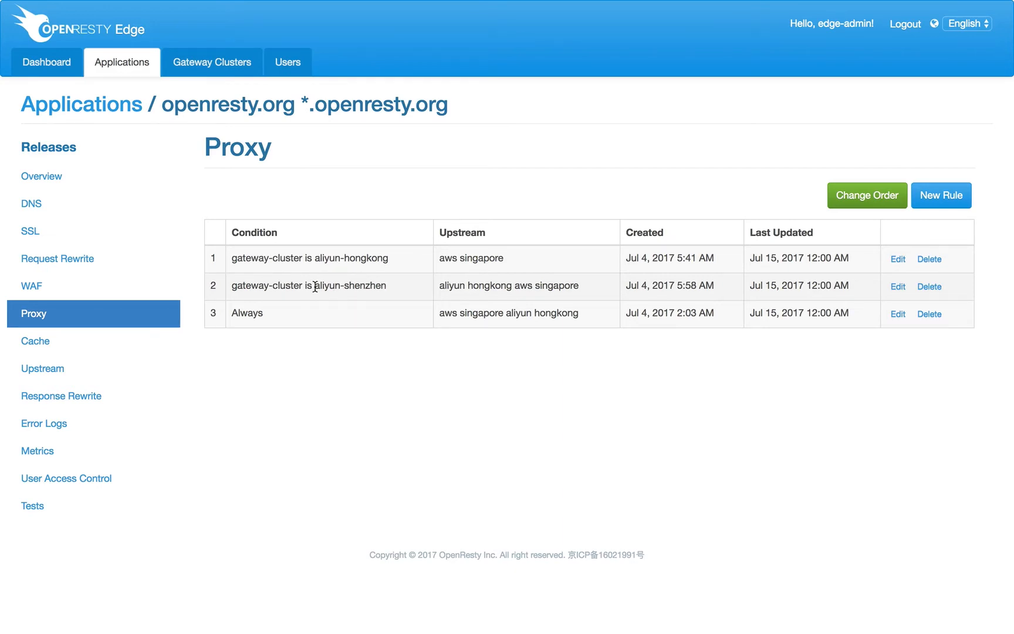
Step: Open the proxy rule for the aliyun-hongkong gateway cluster and examine the condition that enables it
{"action": "left_click_drag", "start_coordinate": [318, 286], "coordinate": [391, 287]}
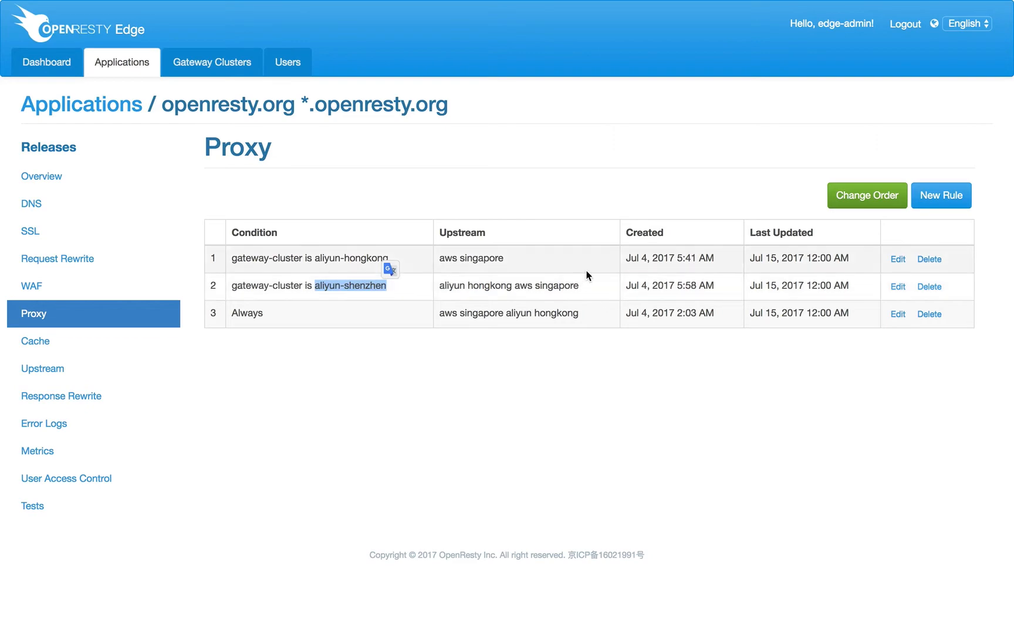
{"action": "left_click", "coordinate": [861, 365]}
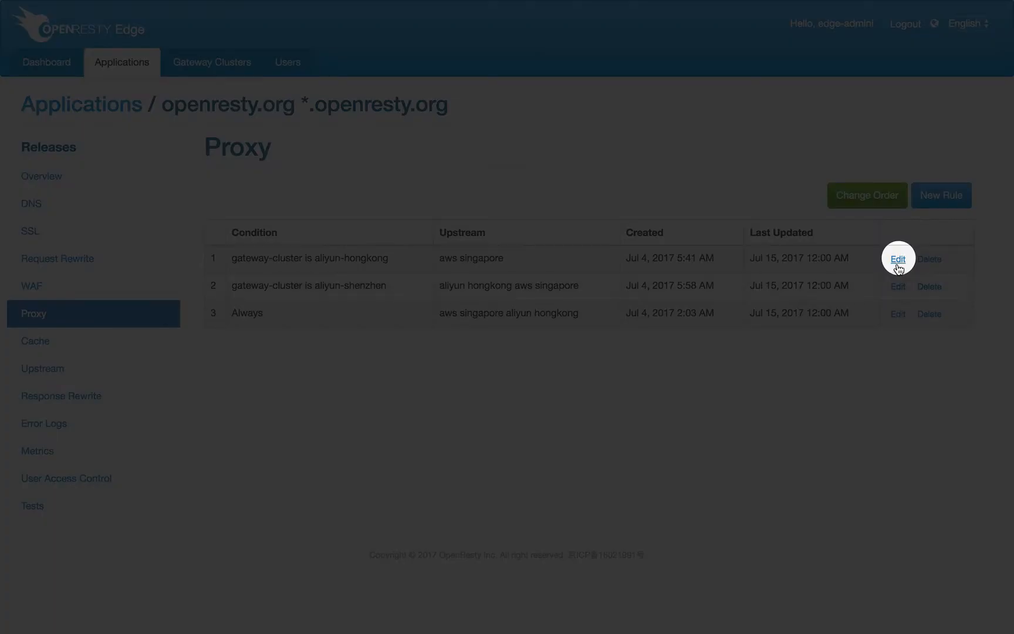
{"action": "left_click", "coordinate": [897, 261]}
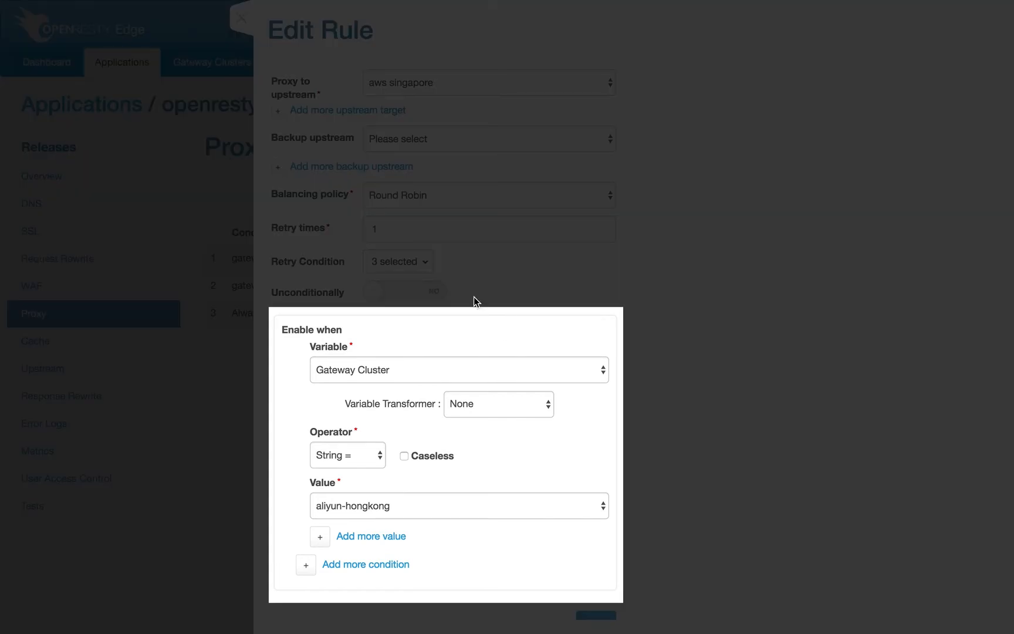
{"action": "scroll", "coordinate": [494, 252], "scroll_direction": "down", "scroll_amount": 1}
{"action": "scroll", "coordinate": [480, 245], "scroll_direction": "up", "scroll_amount": 1}
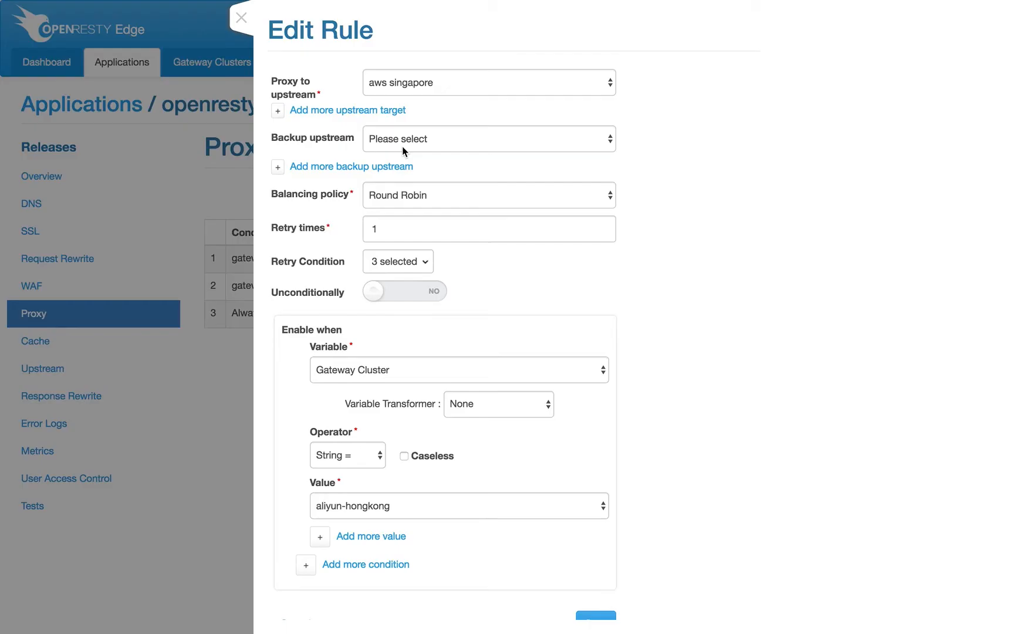
Step: Switch the aliyun-hongkong rule's balancing policy to Consistent hash, look through the hash variable choices, and add a second blank hash variable
{"action": "left_click", "coordinate": [419, 195]}
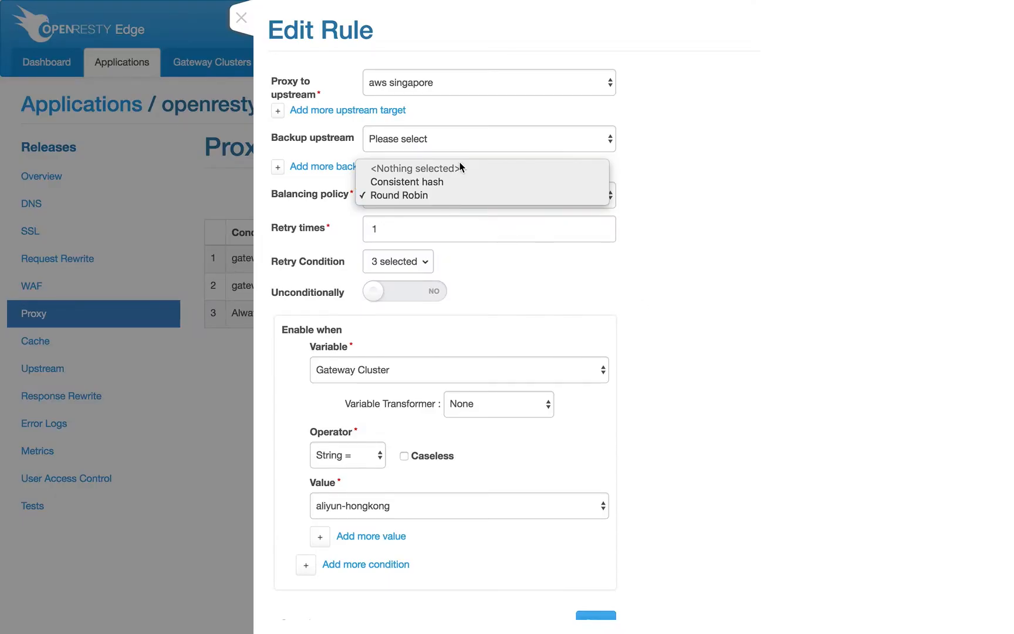
{"action": "left_click", "coordinate": [446, 182]}
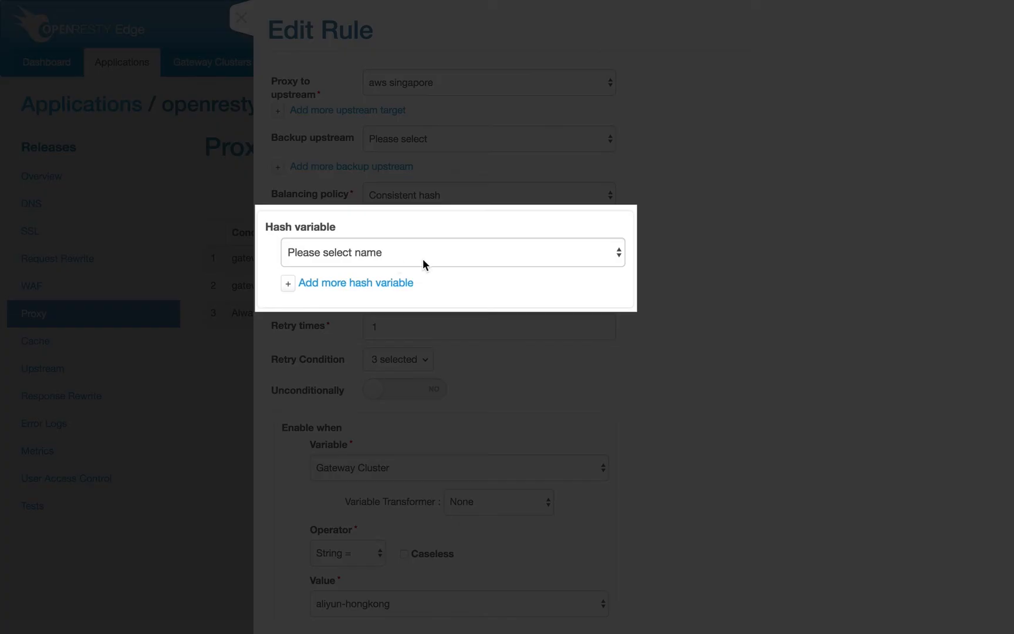
{"action": "left_click", "coordinate": [422, 258]}
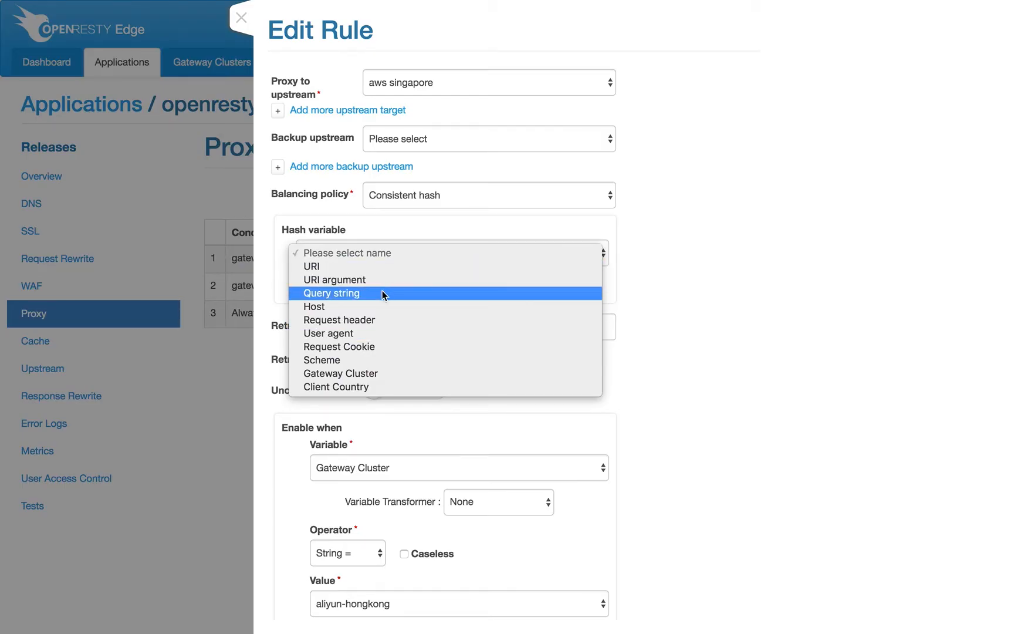
{"action": "left_click", "coordinate": [668, 320]}
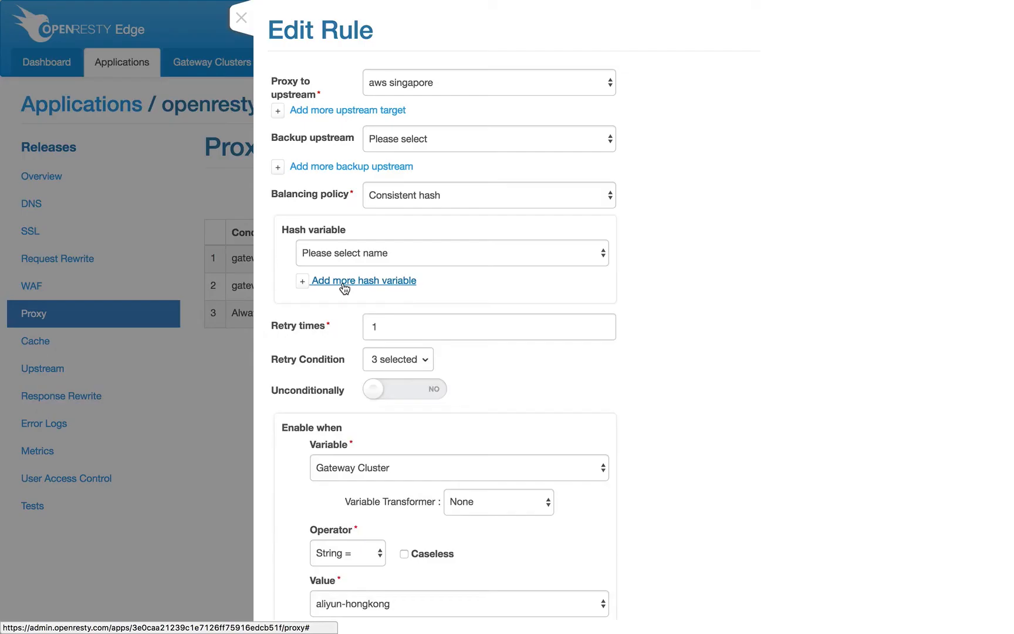
{"action": "left_click", "coordinate": [344, 281]}
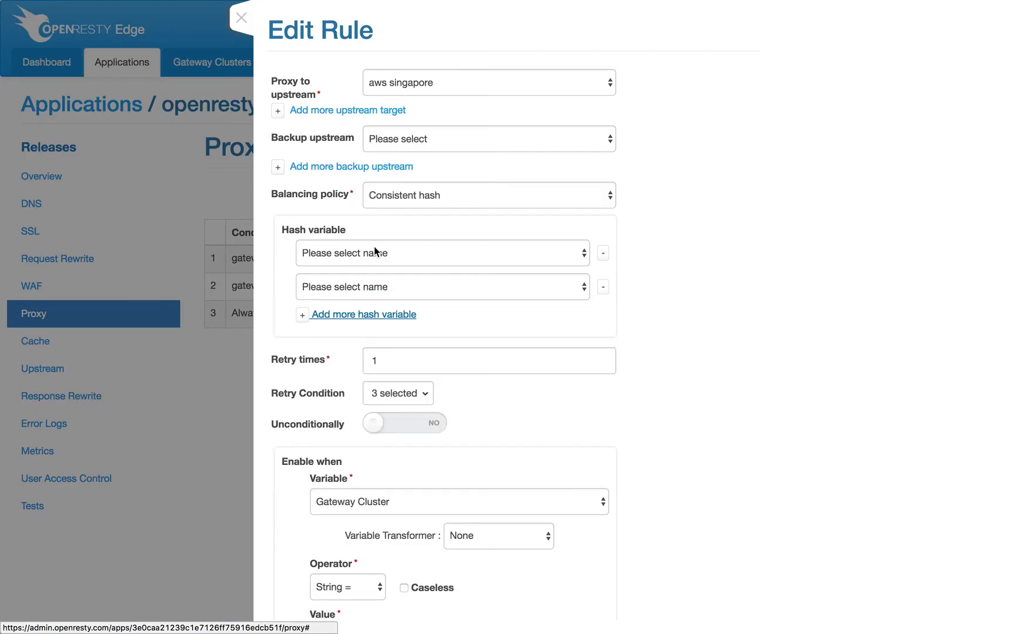
Step: Review the rule's enabling condition and its target upstream, and add a second blank condition joined by "and"
{"action": "scroll", "coordinate": [404, 339], "scroll_direction": "down", "scroll_amount": 1}
{"action": "scroll", "coordinate": [403, 339], "scroll_direction": "down", "scroll_amount": 3}
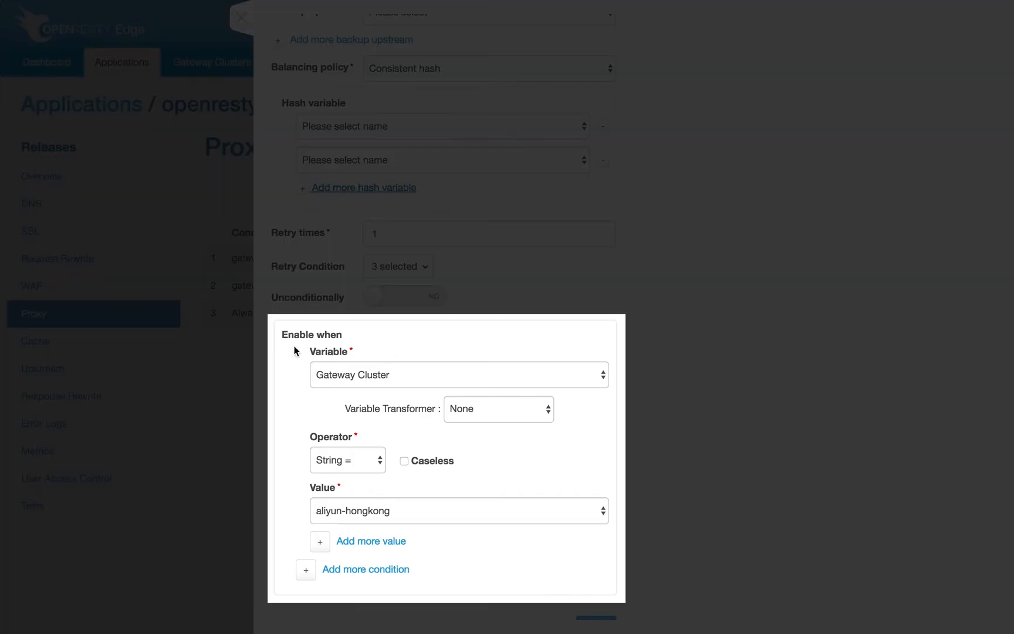
{"action": "scroll", "coordinate": [350, 442], "scroll_direction": "down", "scroll_amount": 1}
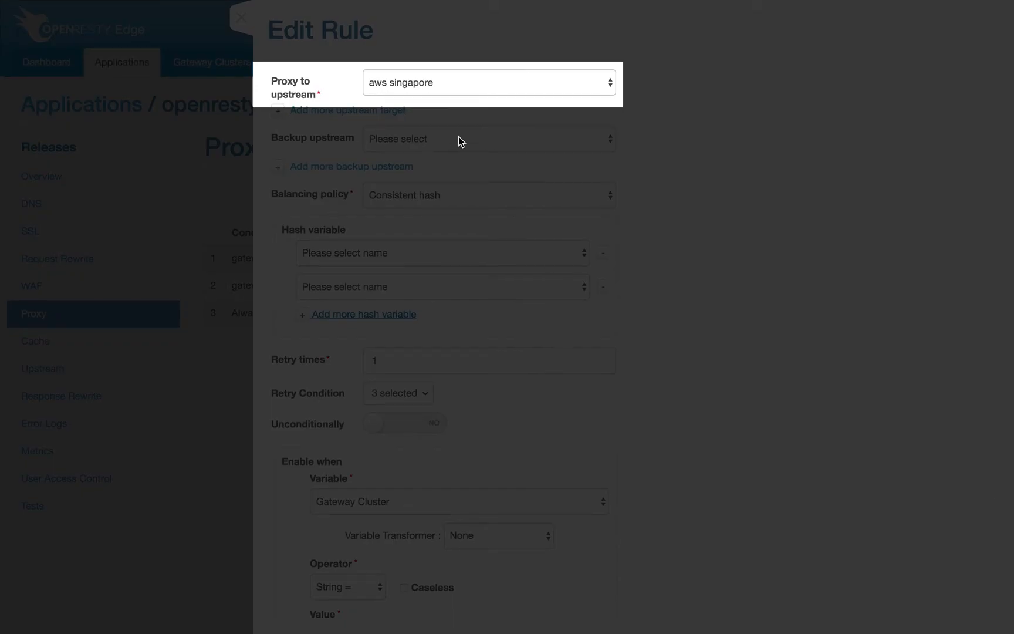
{"action": "scroll", "coordinate": [536, 288], "scroll_direction": "down", "scroll_amount": 3}
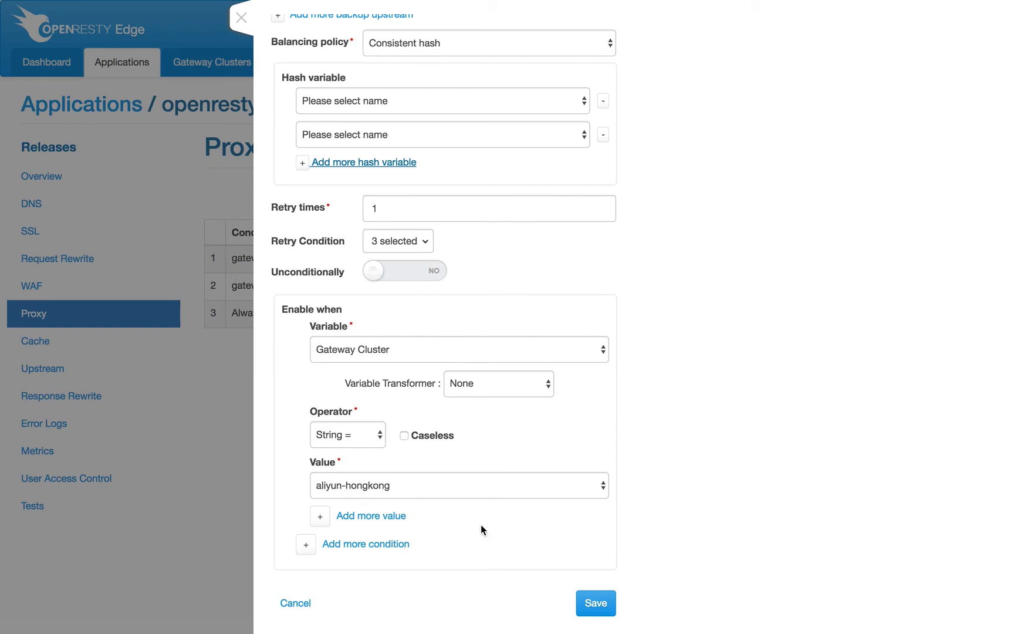
{"action": "left_click", "coordinate": [305, 548]}
{"action": "scroll", "coordinate": [421, 516], "scroll_direction": "down", "scroll_amount": 5}
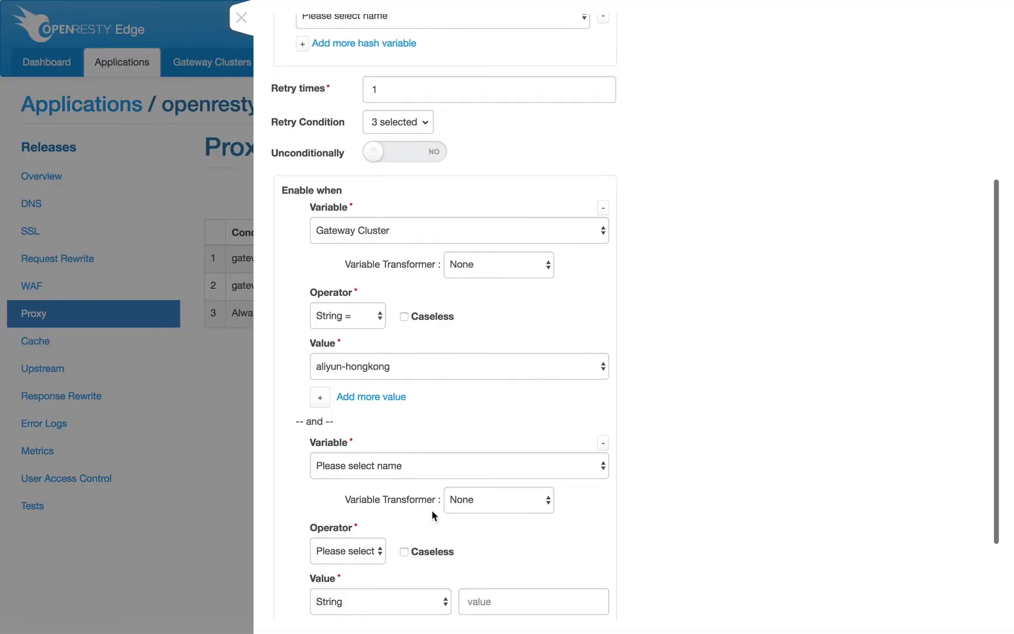
{"action": "scroll", "coordinate": [403, 471], "scroll_direction": "down", "scroll_amount": 2}
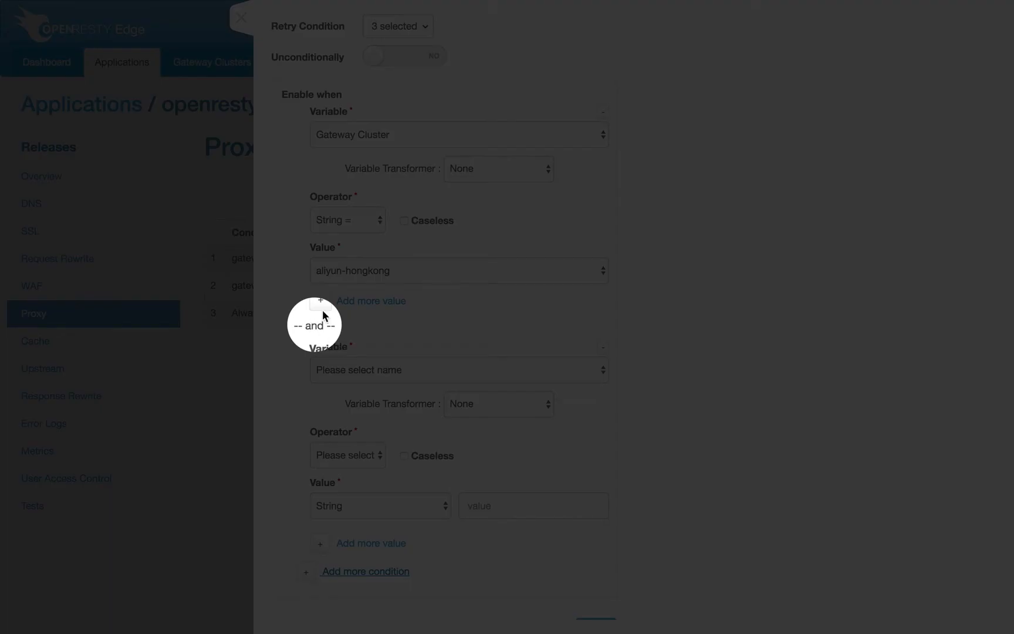
{"action": "scroll", "coordinate": [437, 397], "scroll_direction": "up", "scroll_amount": 1}
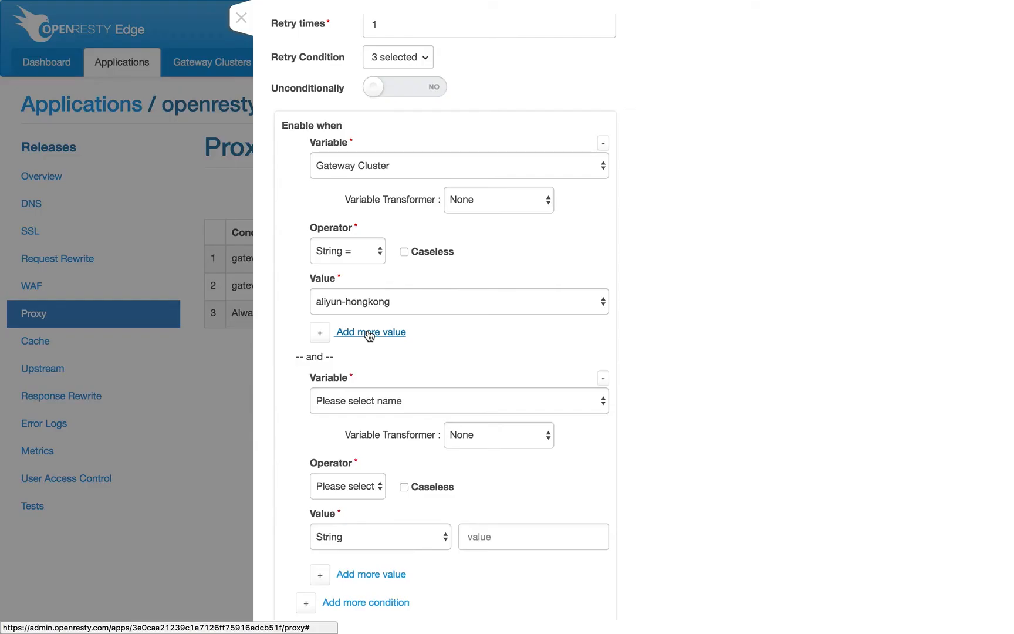
Step: Add a second blank value to the Gateway Cluster condition and discard all edits to the rule
{"action": "left_click", "coordinate": [390, 332]}
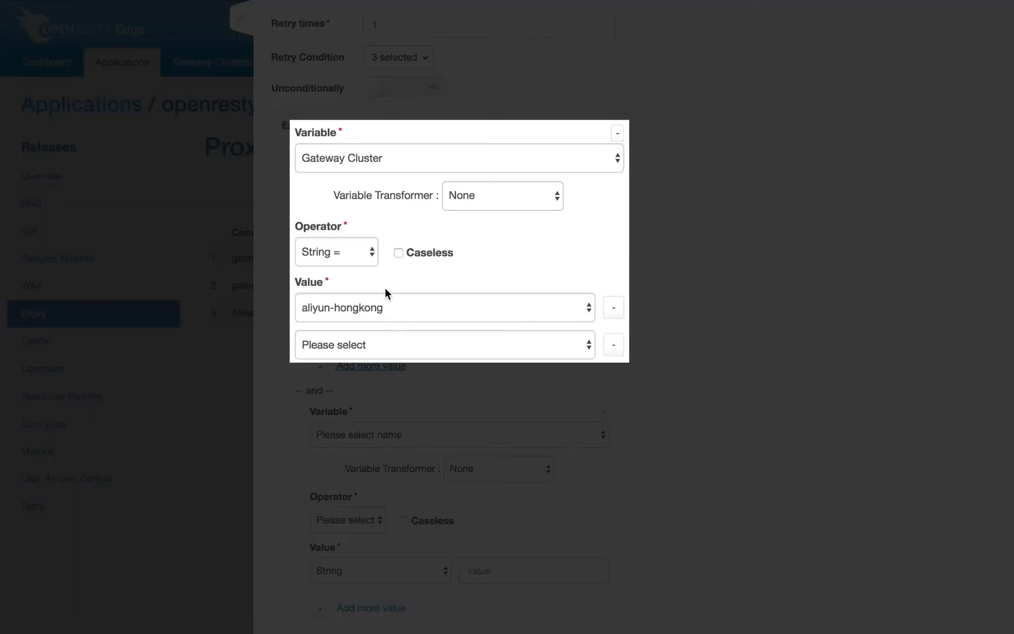
{"action": "scroll", "coordinate": [603, 319], "scroll_direction": "down", "scroll_amount": 3}
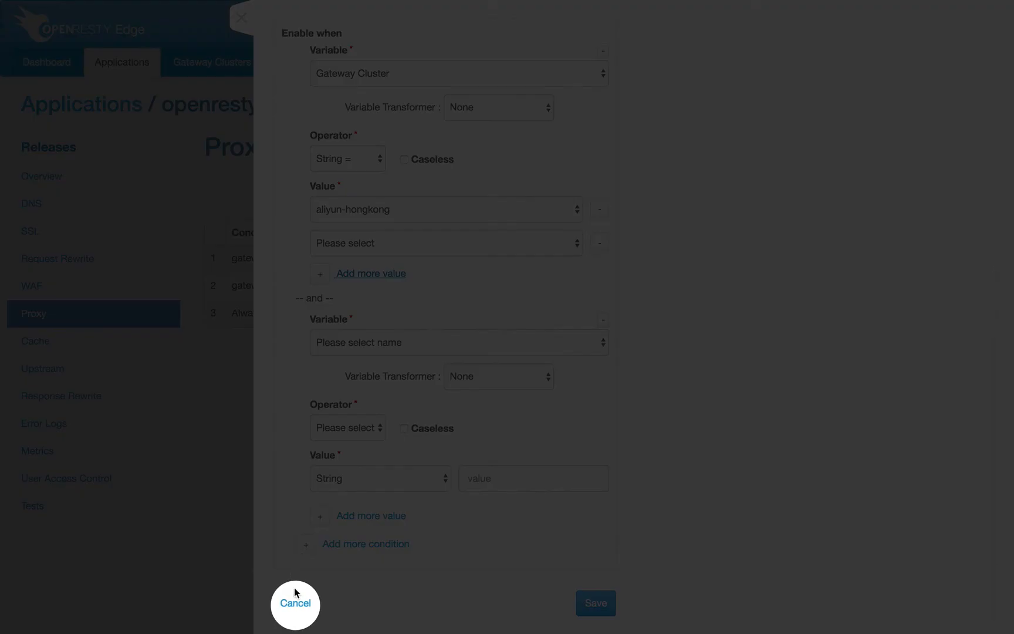
{"action": "left_click", "coordinate": [296, 599]}
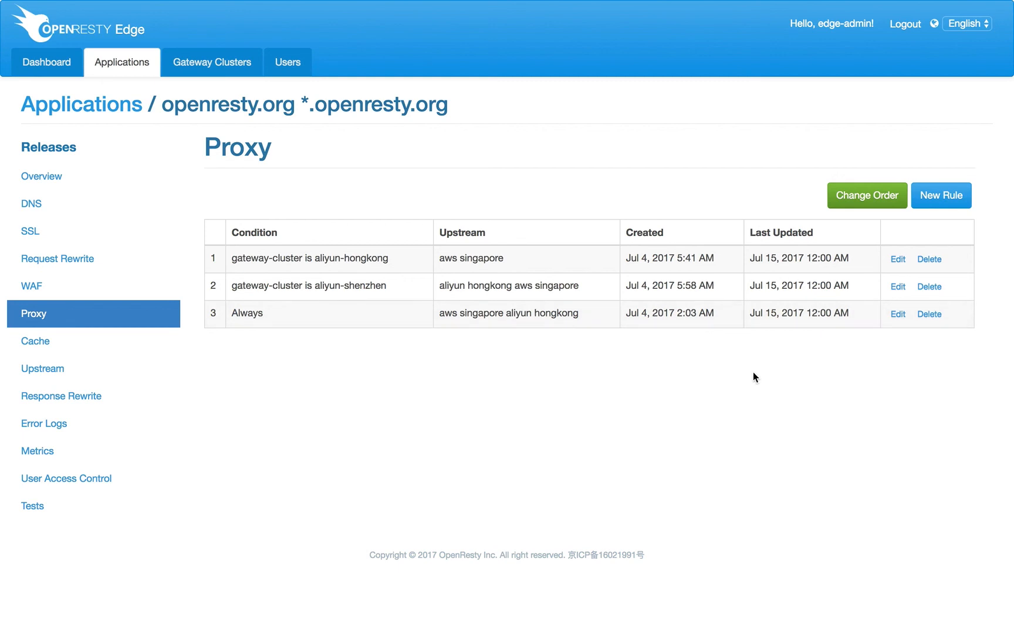
Step: Reopen the aliyun-hongkong proxy rule and check its balancing policy and enabling condition
{"action": "left_click", "coordinate": [899, 259]}
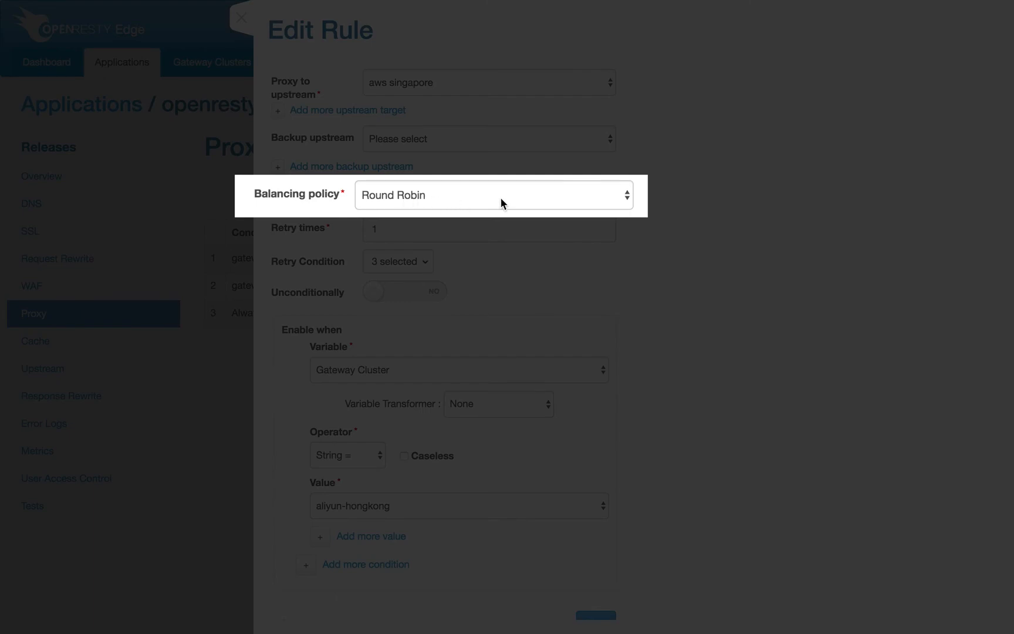
{"action": "scroll", "coordinate": [411, 470], "scroll_direction": "down", "scroll_amount": 1}
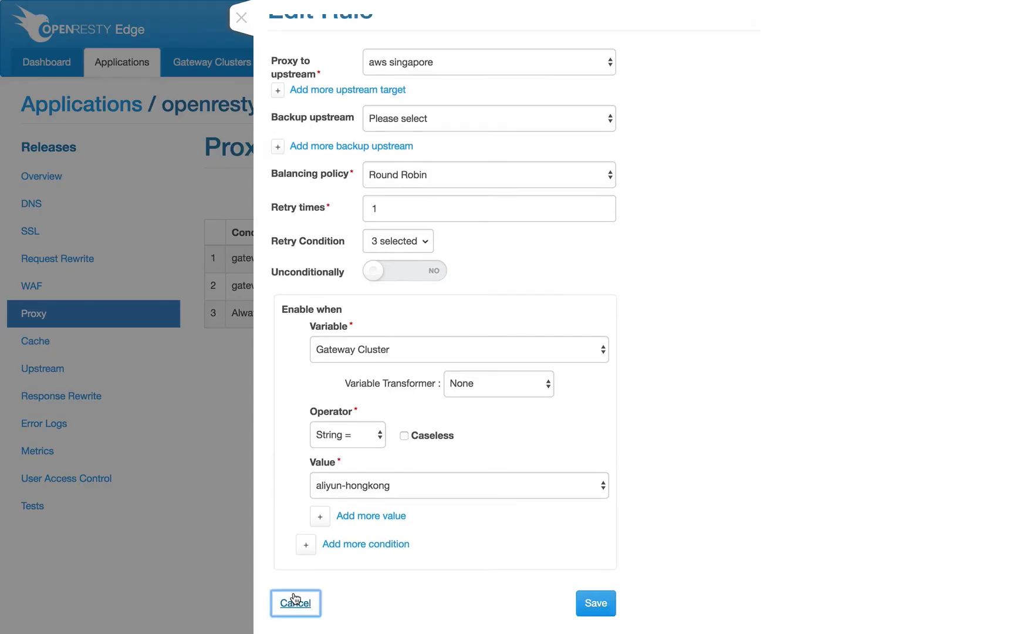